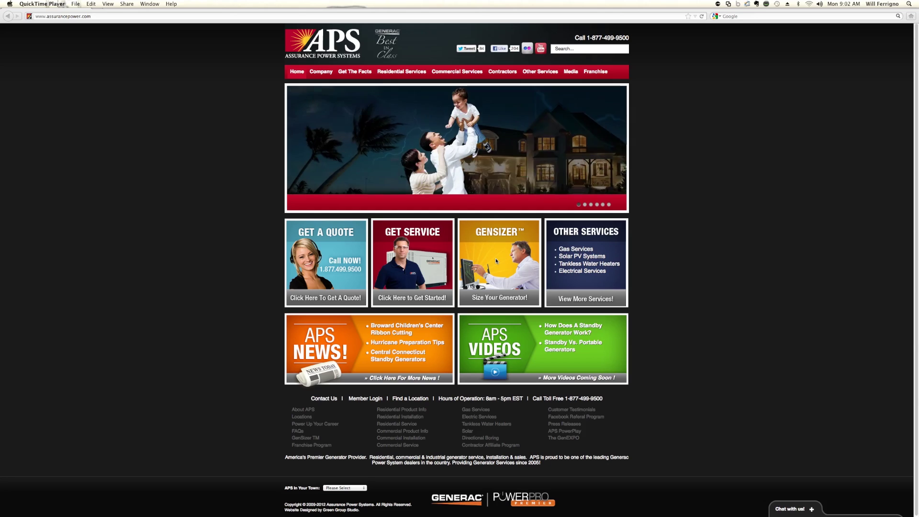
Step: Bring the browser forward and open the GenSizer 'Size Your Generator!' tool
{"action": "left_click", "coordinate": [496, 260]}
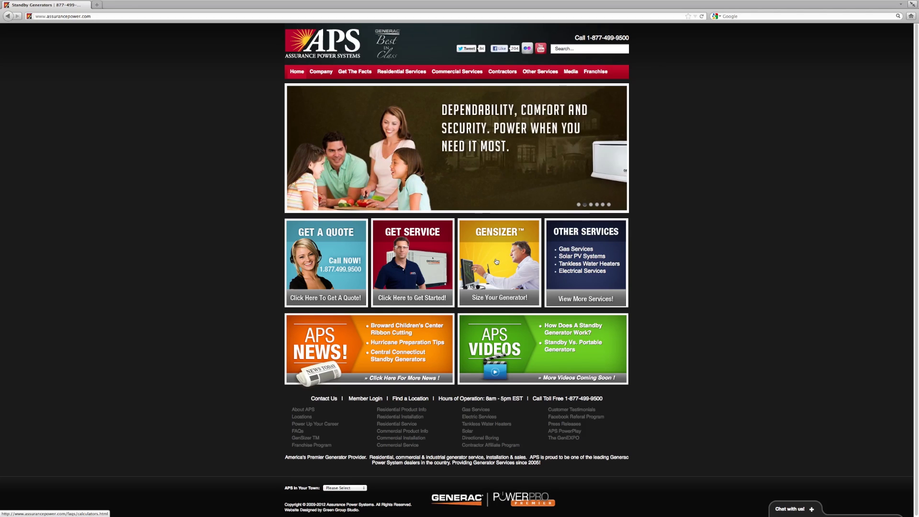
{"action": "left_click", "coordinate": [496, 261]}
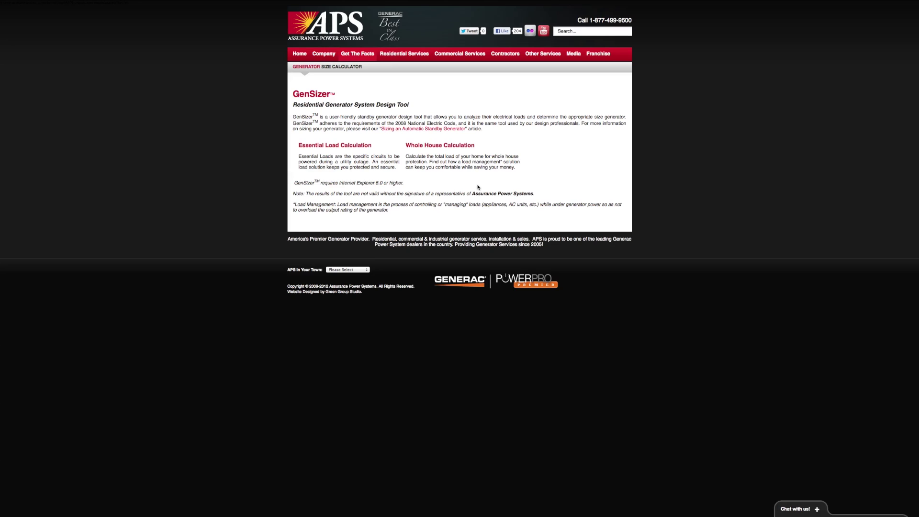
Step: Start a Whole House Calculation with customer name 'APS Load Calc Test One'
{"action": "left_click", "coordinate": [452, 149]}
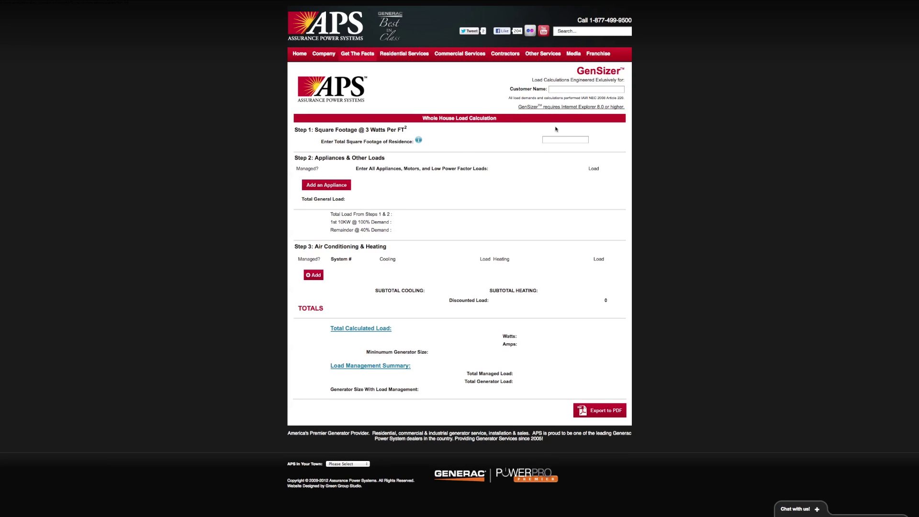
{"action": "left_click", "coordinate": [567, 88]}
{"action": "type", "text": "APS"}
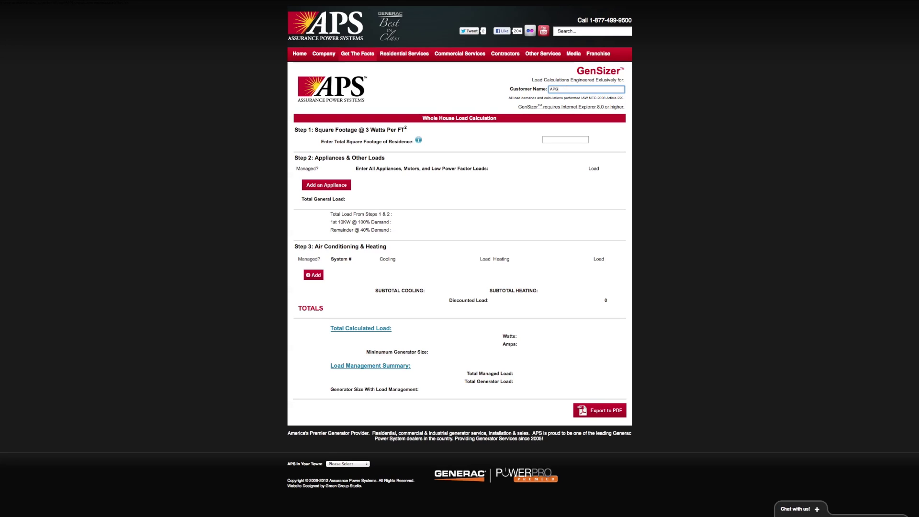
{"action": "type", "text": " Load Calc Test "}
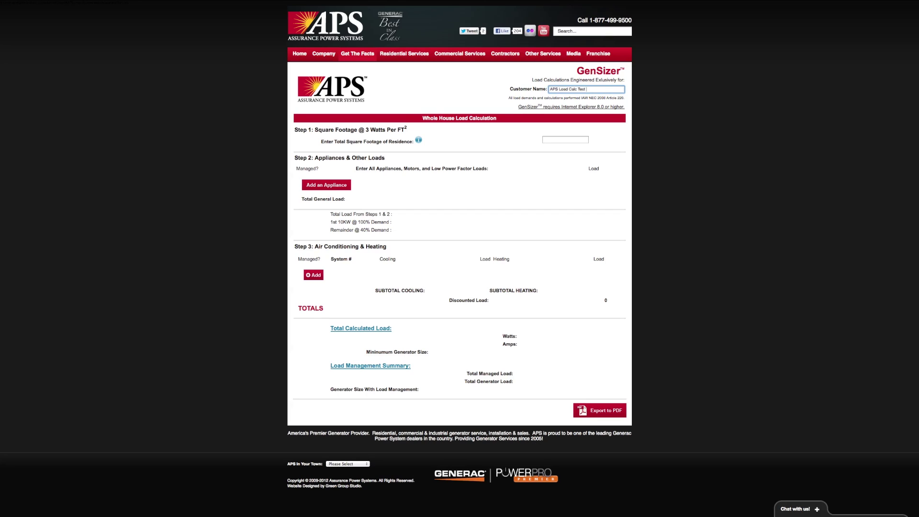
{"action": "type", "text": "One"}
{"action": "left_click", "coordinate": [560, 139]}
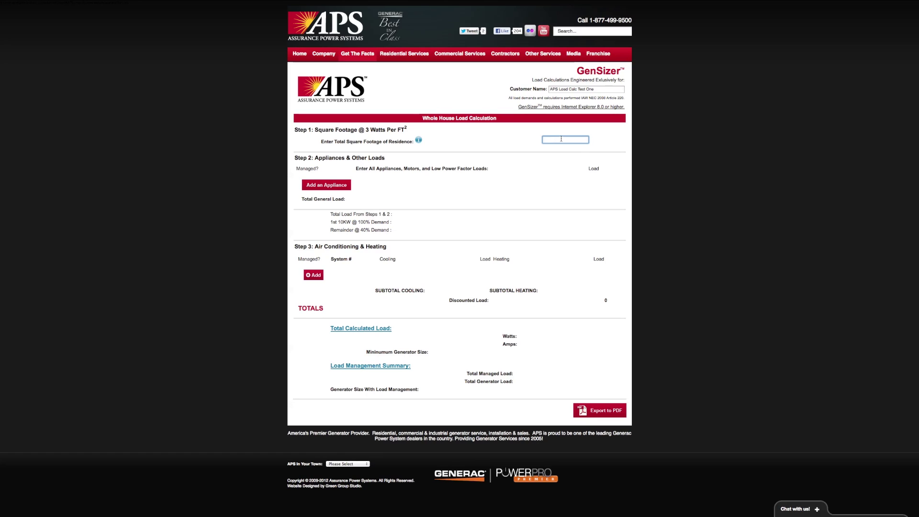
Step: Enter 3500 as the residence's total square footage
{"action": "type", "text": "3500"}
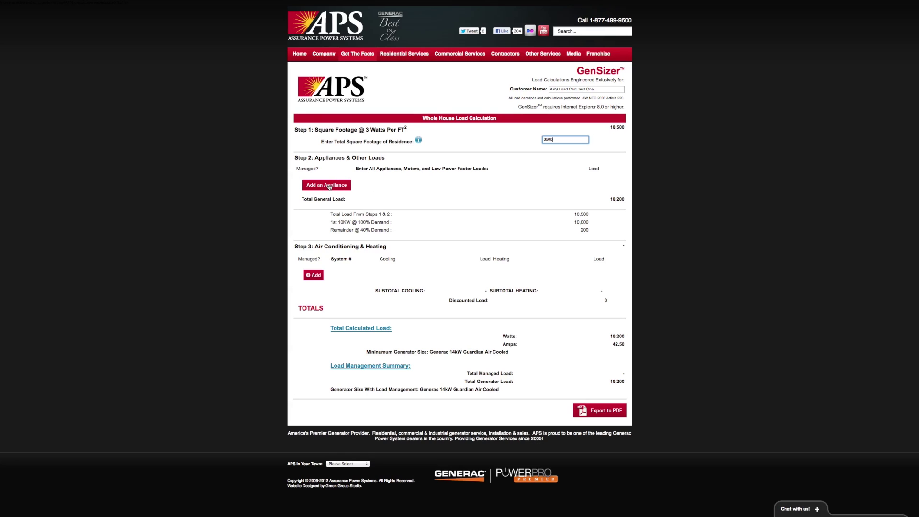
Step: Add refrigerator, washer and dryer as the first three appliance rows
{"action": "left_click", "coordinate": [341, 186]}
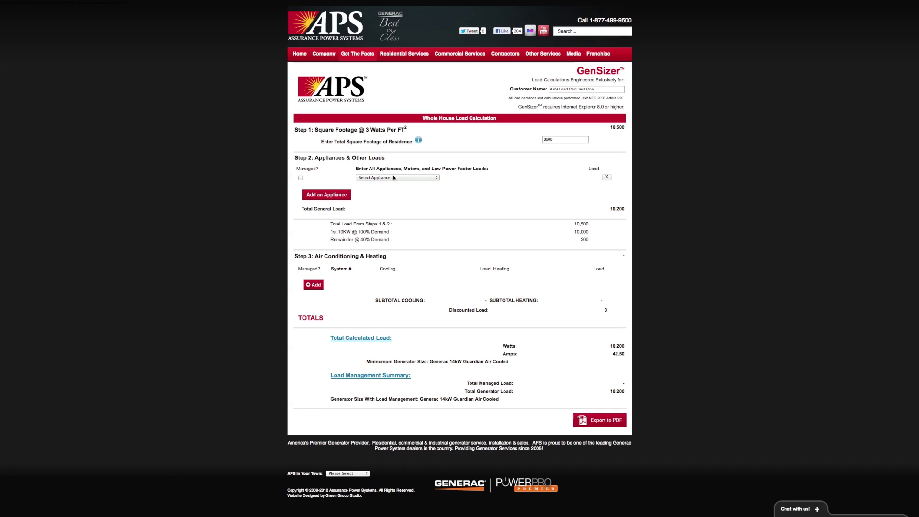
{"action": "left_click", "coordinate": [413, 177]}
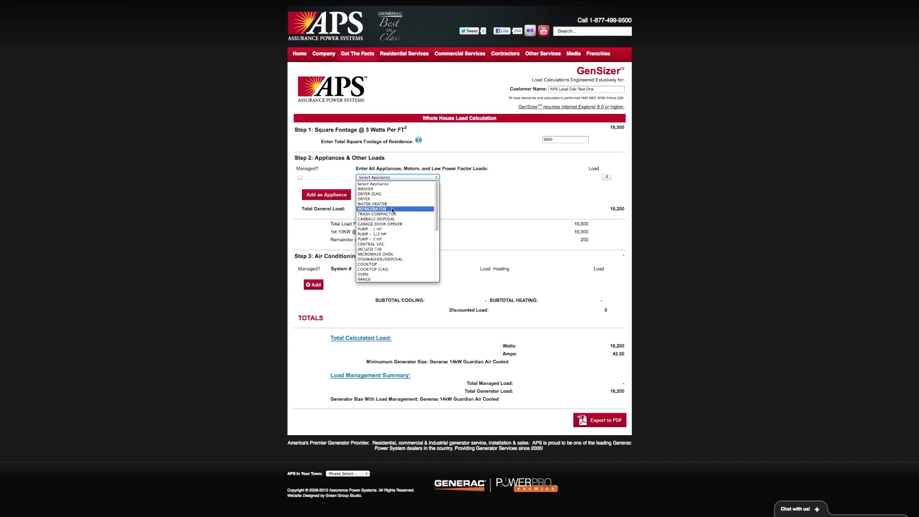
{"action": "left_click", "coordinate": [393, 210]}
{"action": "left_click", "coordinate": [349, 197]}
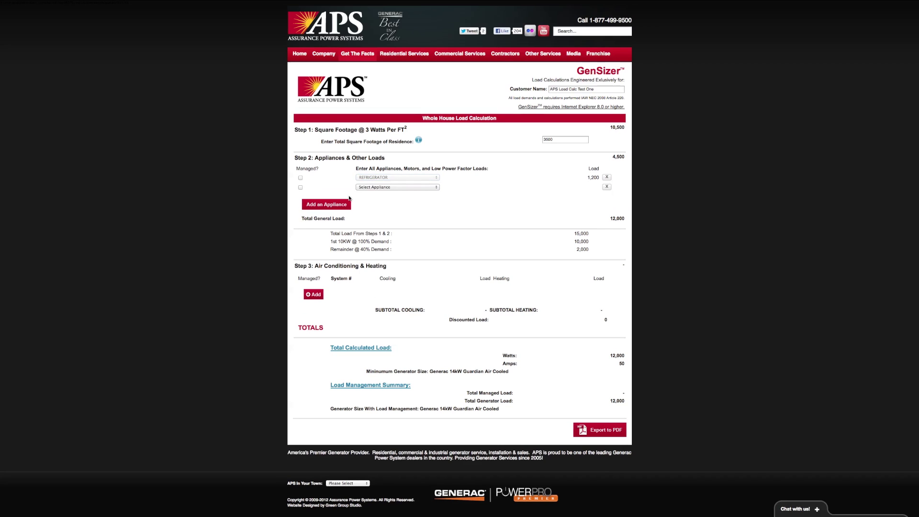
{"action": "left_click", "coordinate": [382, 187]}
{"action": "left_click", "coordinate": [380, 200]}
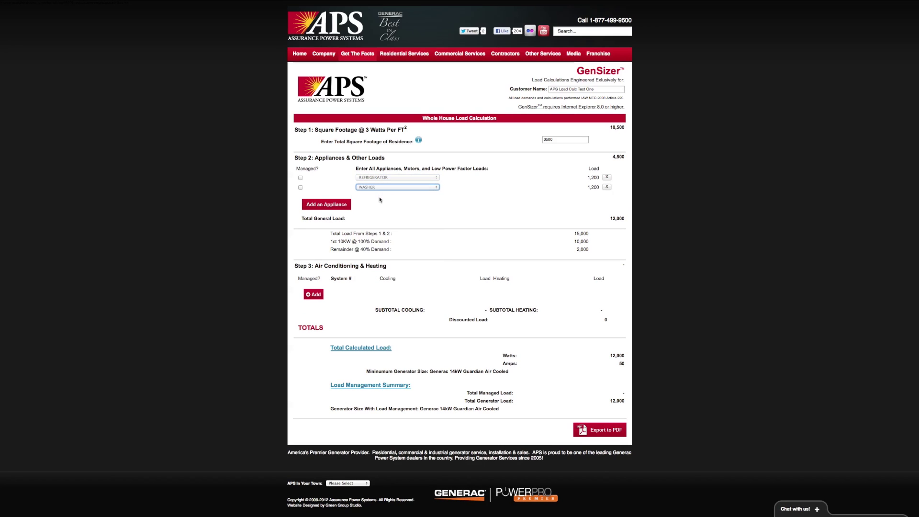
{"action": "left_click", "coordinate": [341, 205]}
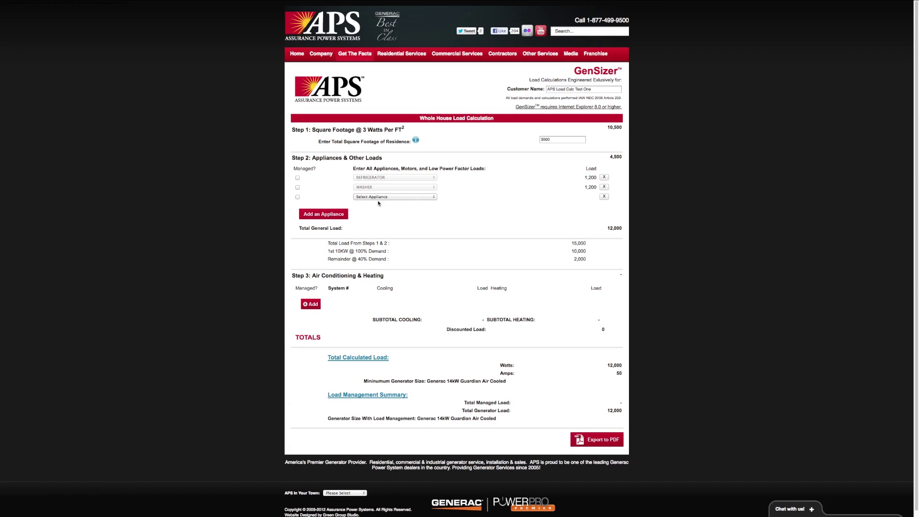
{"action": "left_click", "coordinate": [386, 198]}
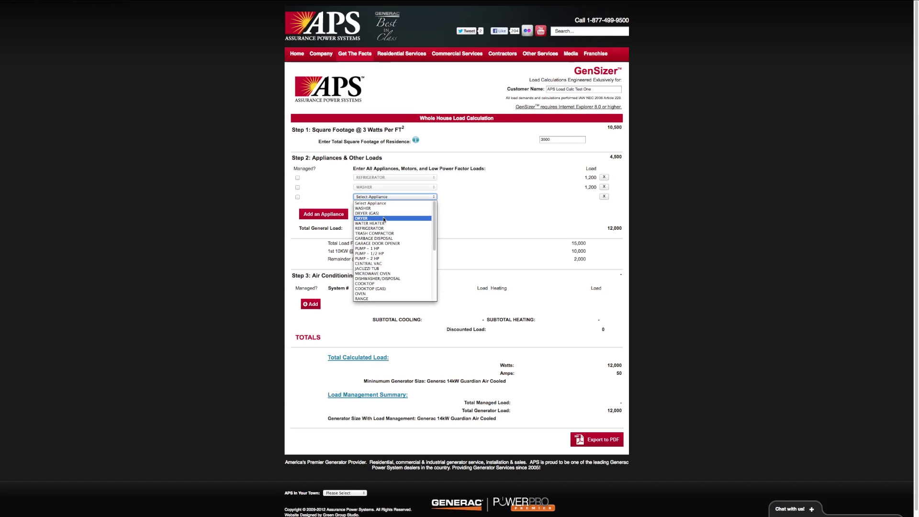
{"action": "left_click", "coordinate": [383, 218]}
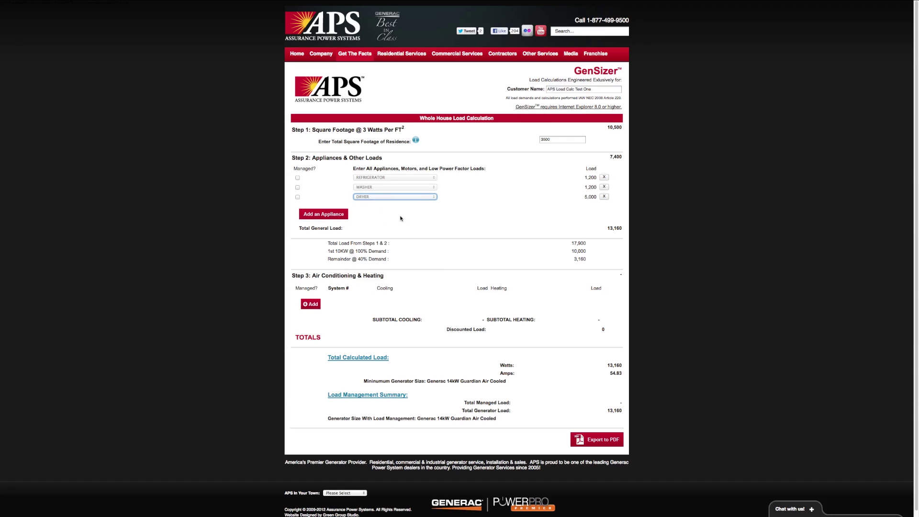
Step: Add garbage disposal, garage door opener and range as the next three appliances
{"action": "left_click", "coordinate": [329, 216]}
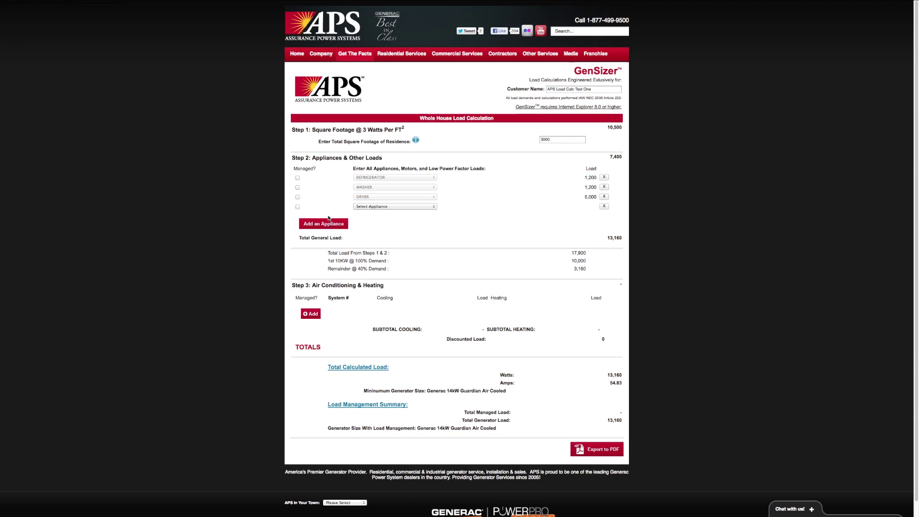
{"action": "left_click", "coordinate": [397, 208]}
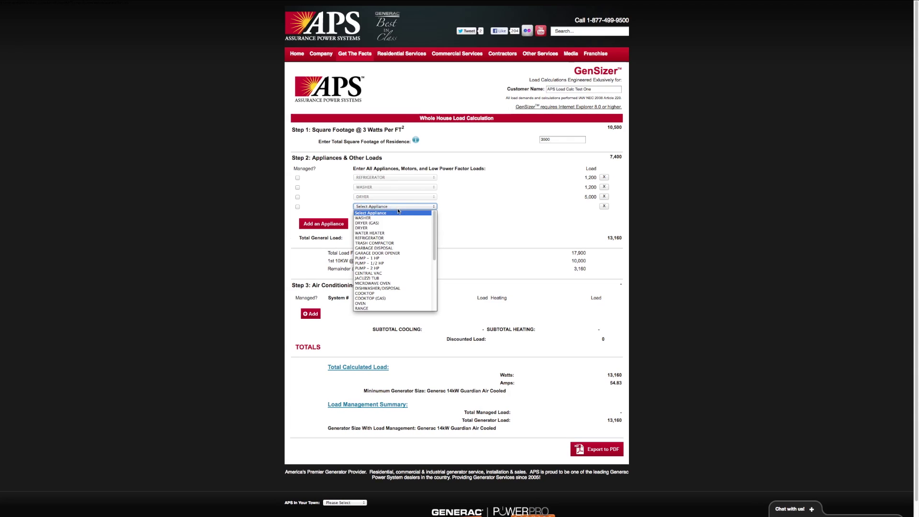
{"action": "left_click", "coordinate": [376, 248]}
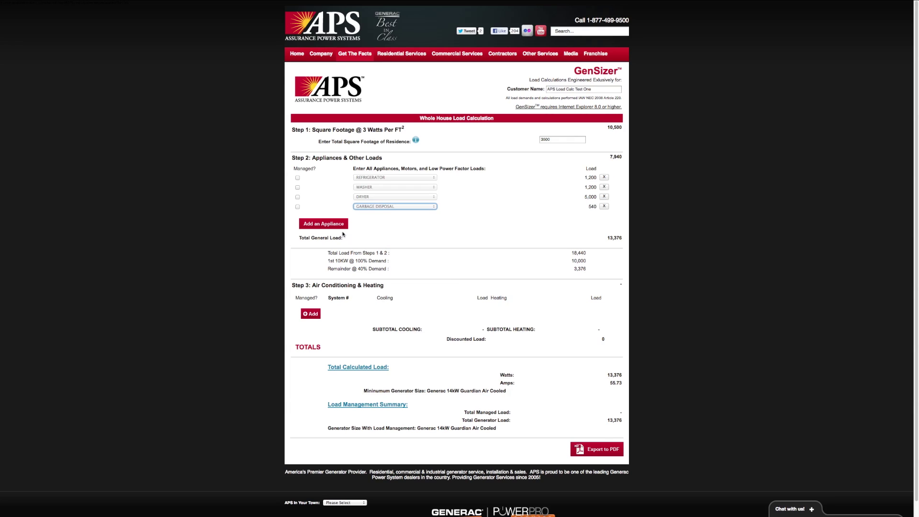
{"action": "left_click", "coordinate": [337, 228]}
{"action": "left_click", "coordinate": [378, 216]}
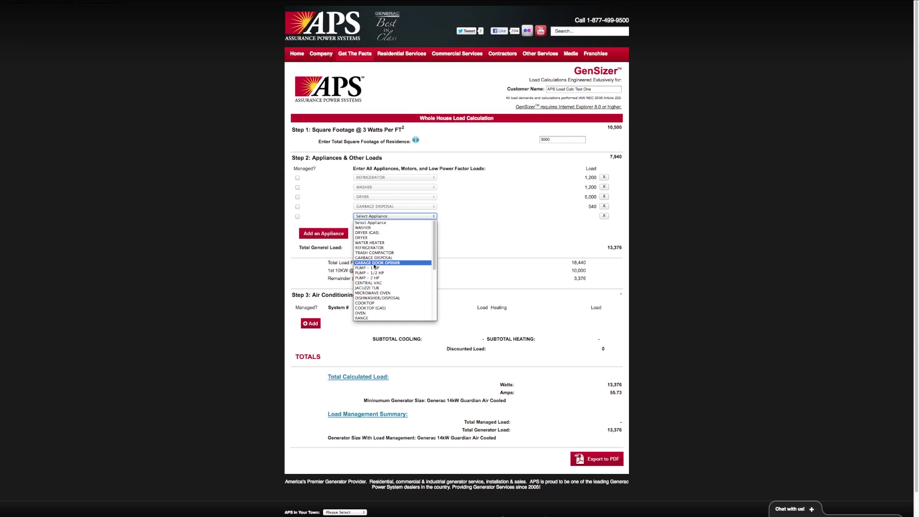
{"action": "left_click", "coordinate": [374, 264]}
{"action": "left_click", "coordinate": [334, 241]}
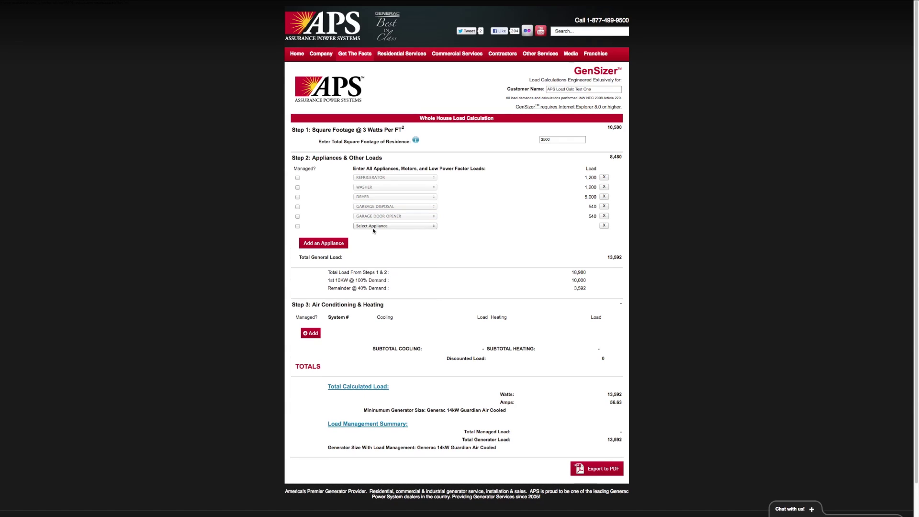
{"action": "left_click", "coordinate": [378, 226]}
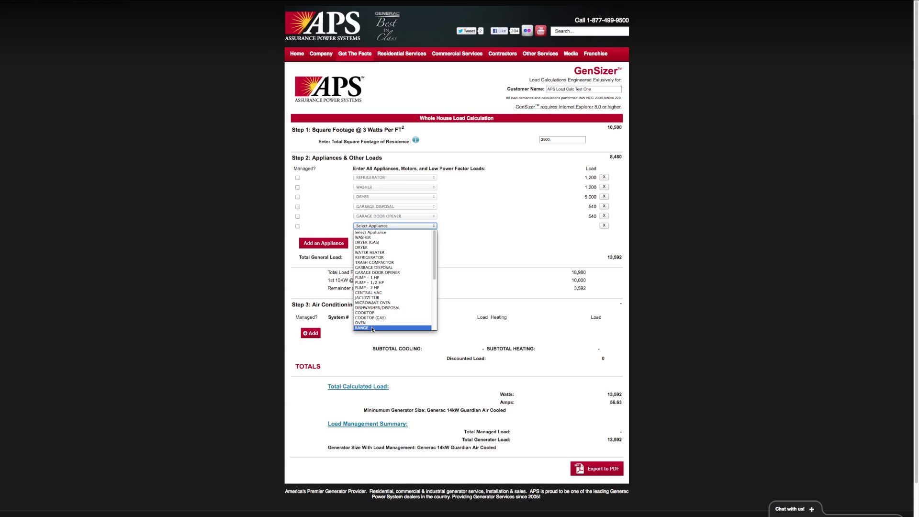
{"action": "left_click", "coordinate": [375, 327]}
Step: Add central vac and sump pump as the seventh and eighth appliances
{"action": "left_click", "coordinate": [339, 250]}
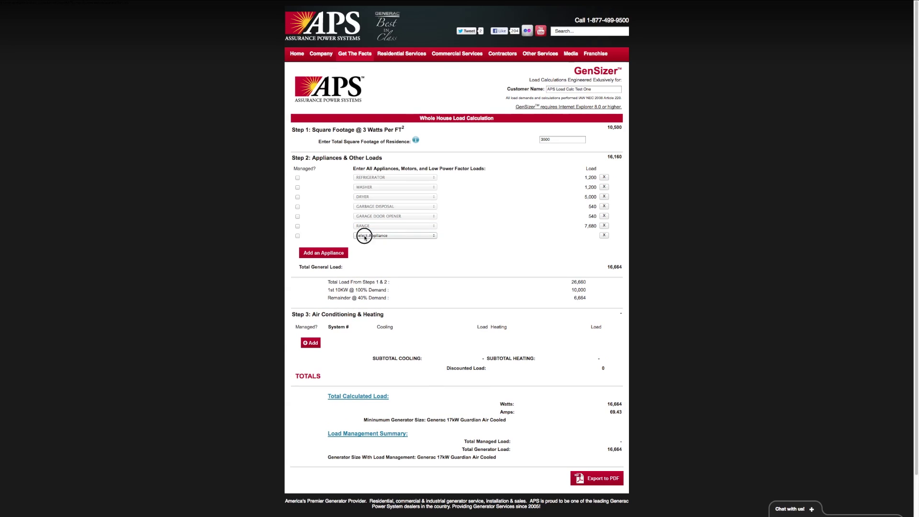
{"action": "left_click", "coordinate": [365, 236]}
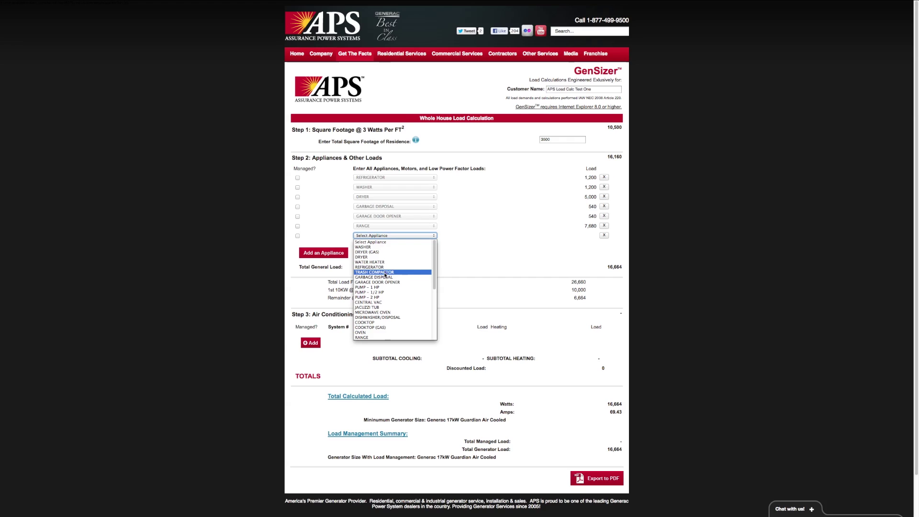
{"action": "left_click", "coordinate": [368, 303]}
{"action": "left_click", "coordinate": [340, 254]}
{"action": "left_click", "coordinate": [392, 245]}
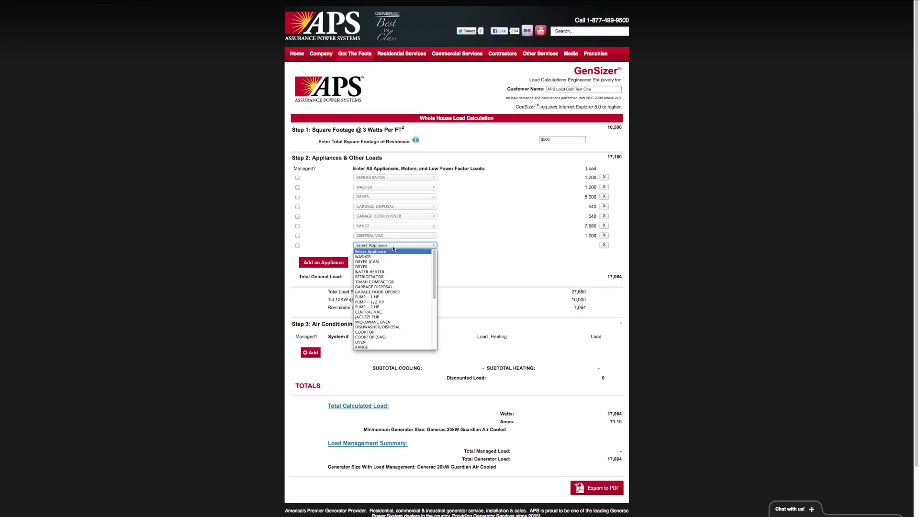
{"action": "left_click_drag", "start_coordinate": [435, 270], "coordinate": [433, 305]}
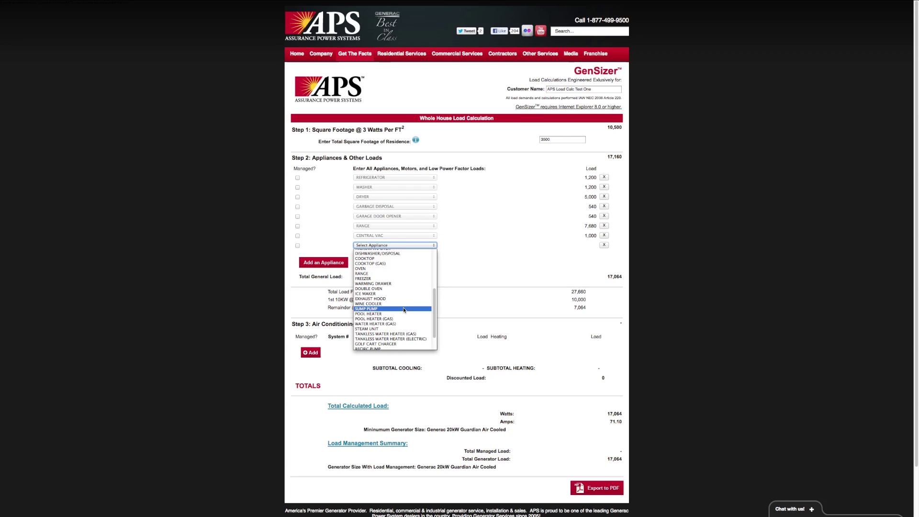
{"action": "left_click", "coordinate": [416, 309]}
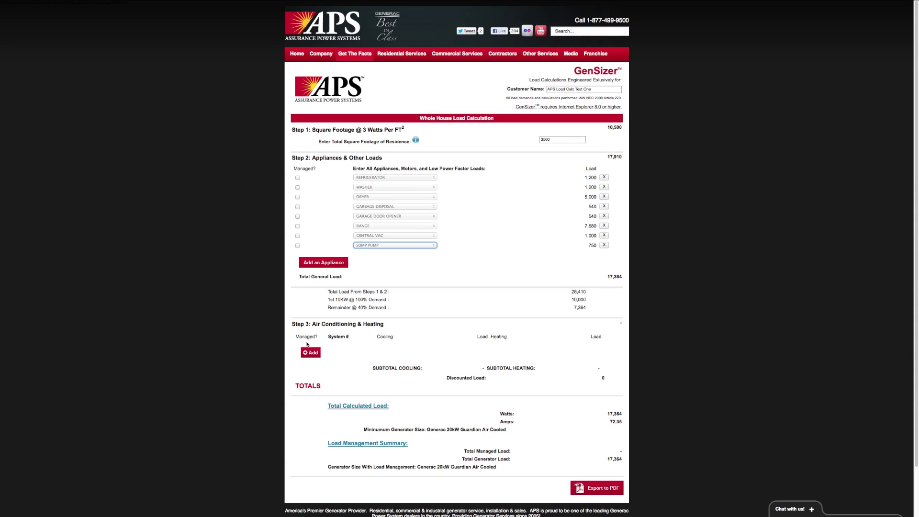
Step: Add System1 with 3 TON AC cooling and a 10KW HEAT STRIP
{"action": "left_click", "coordinate": [307, 359]}
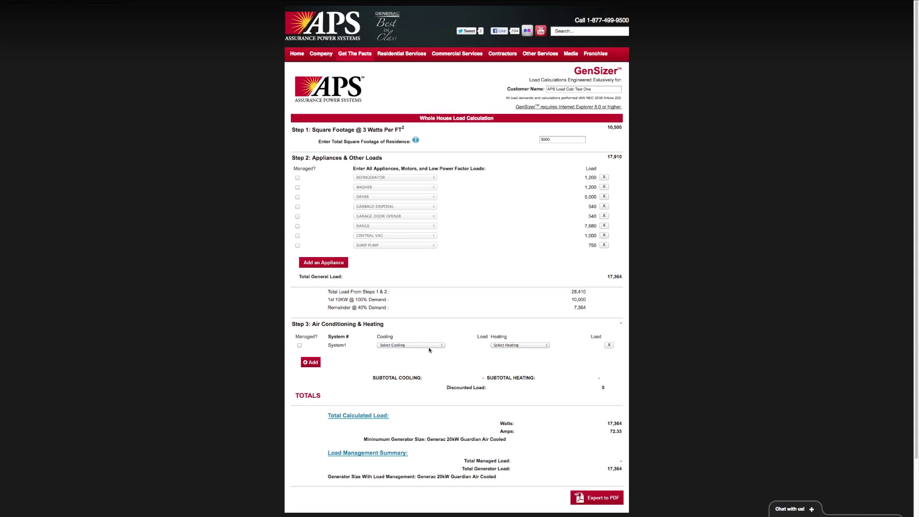
{"action": "left_click", "coordinate": [429, 346]}
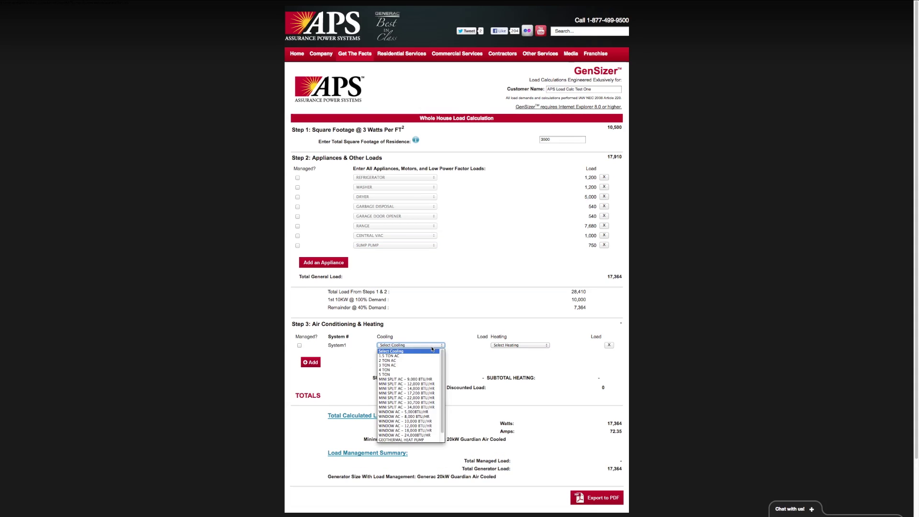
{"action": "left_click", "coordinate": [415, 366]}
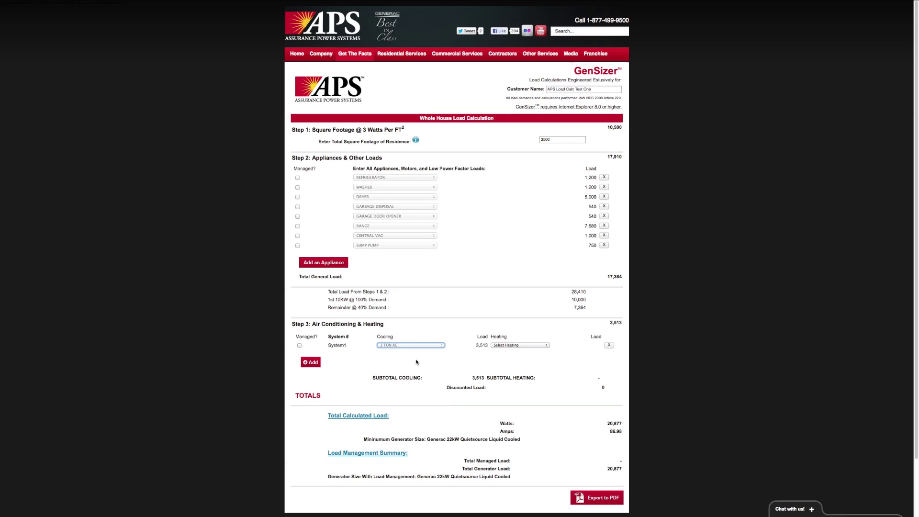
{"action": "left_click", "coordinate": [517, 346]}
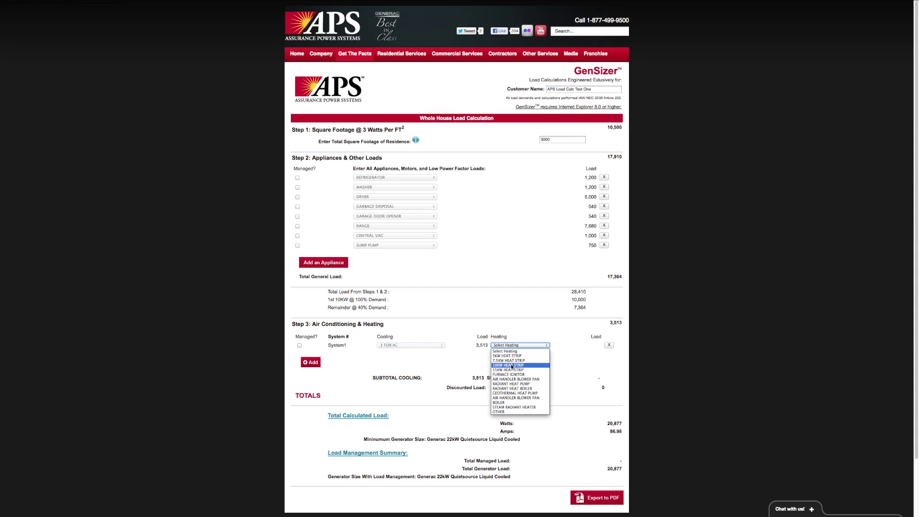
{"action": "left_click", "coordinate": [511, 365]}
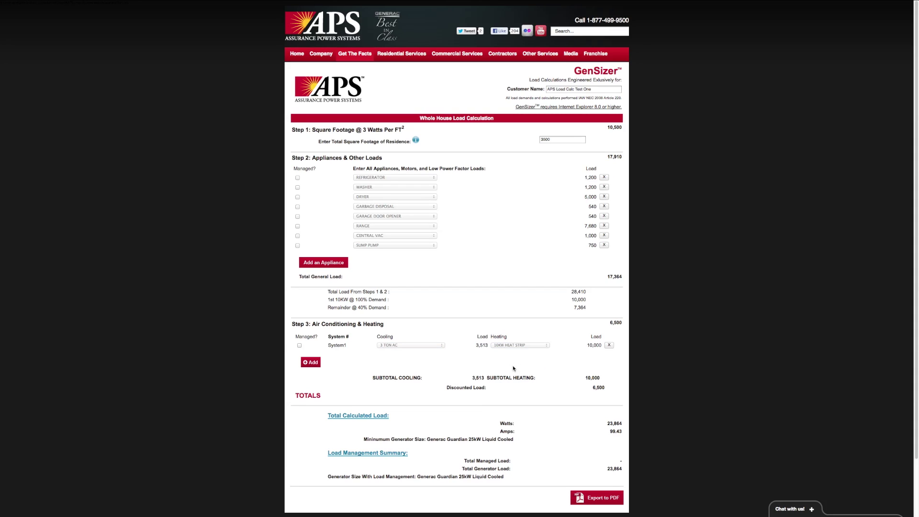
Step: Add System2 with 2 TON AC cooling and a 5KW HEAT STRIP
{"action": "left_click", "coordinate": [320, 364]}
{"action": "left_click", "coordinate": [407, 356]}
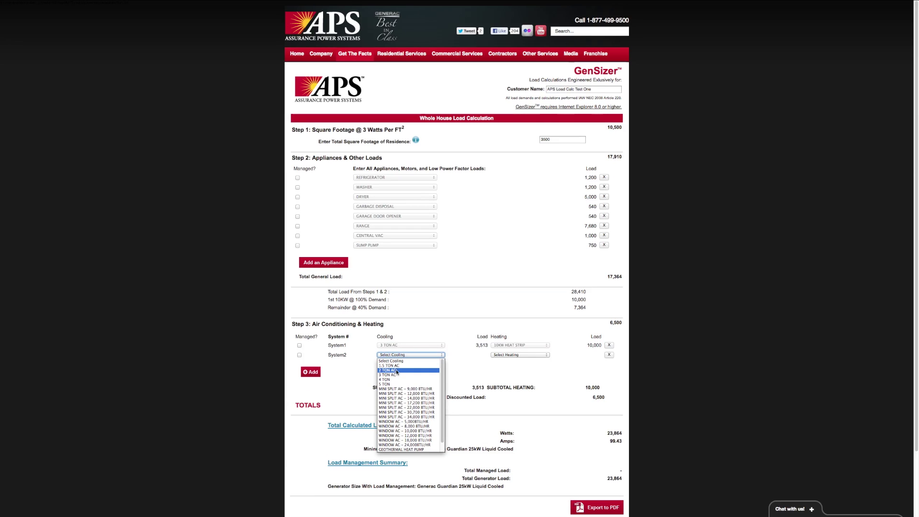
{"action": "left_click", "coordinate": [397, 370]}
{"action": "left_click", "coordinate": [498, 355]}
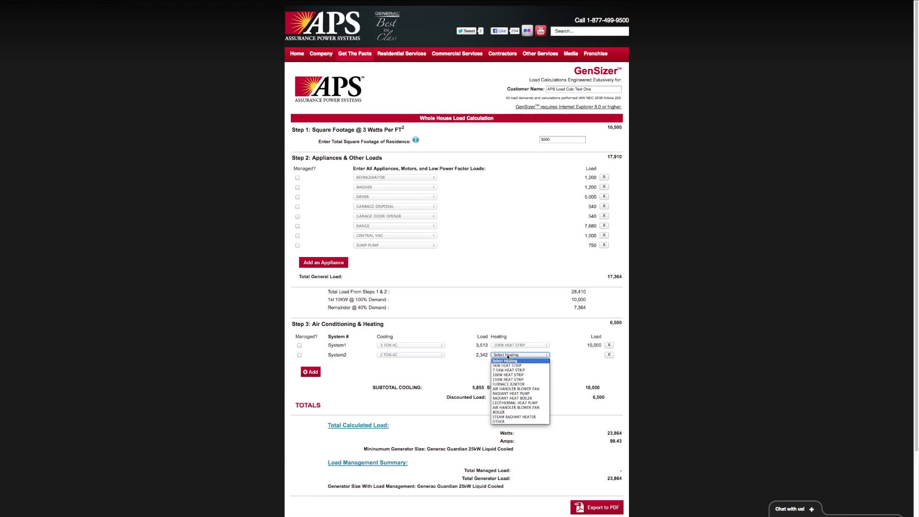
{"action": "left_click", "coordinate": [508, 366]}
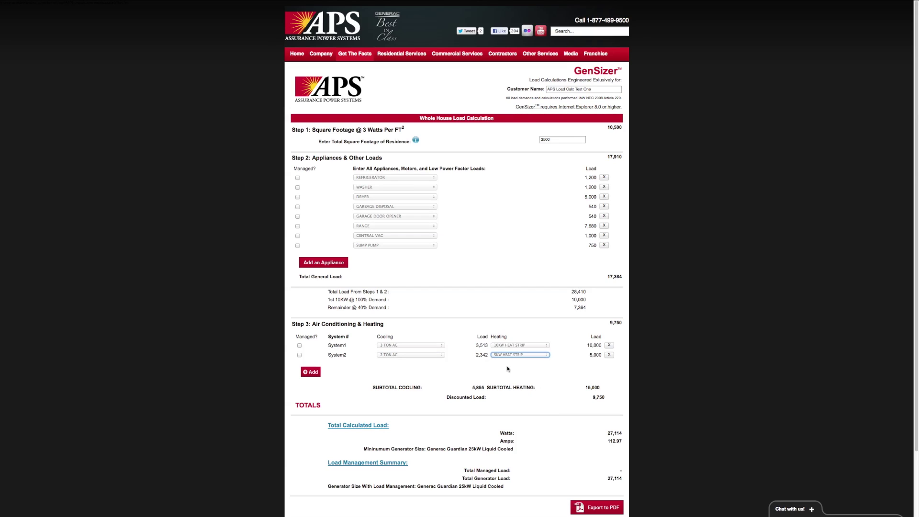
{"action": "left_click", "coordinate": [506, 372]}
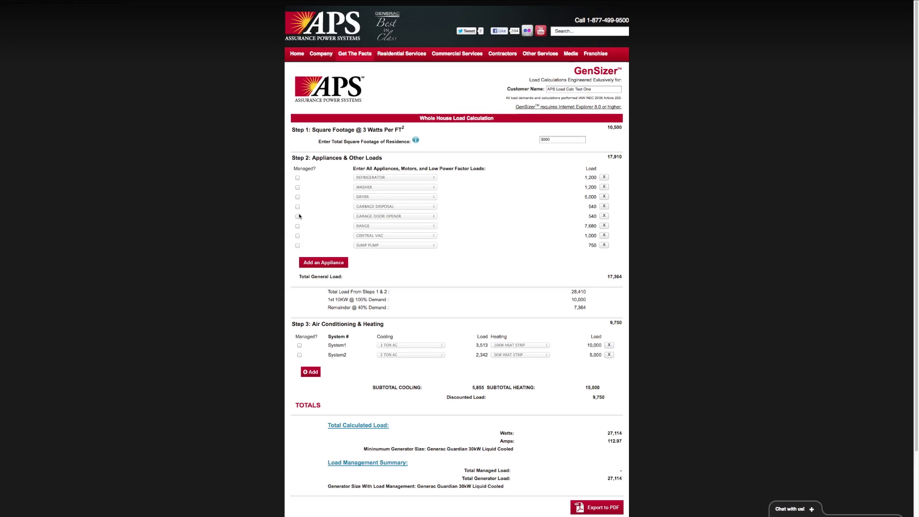
Step: Mark the dryer and range as managed loads and export the calculation to PDF
{"action": "left_click", "coordinate": [297, 197]}
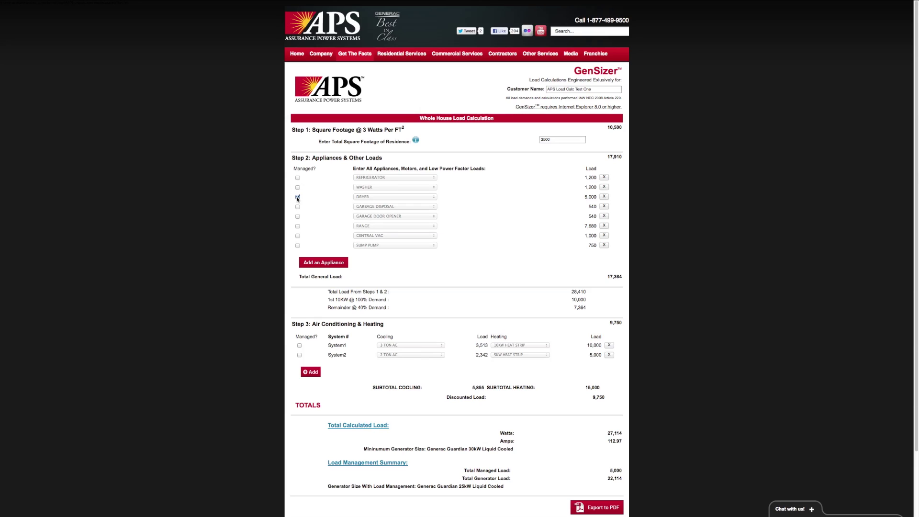
{"action": "left_click", "coordinate": [297, 226]}
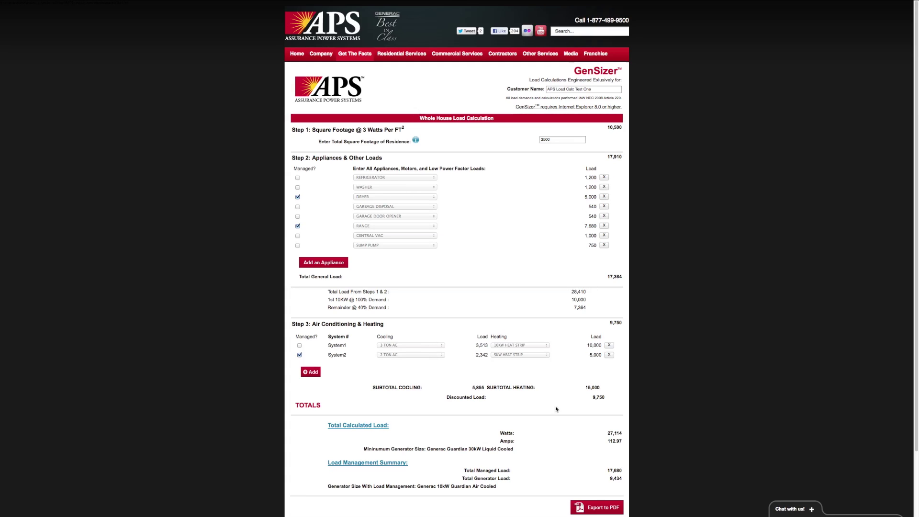
{"action": "left_click", "coordinate": [587, 509]}
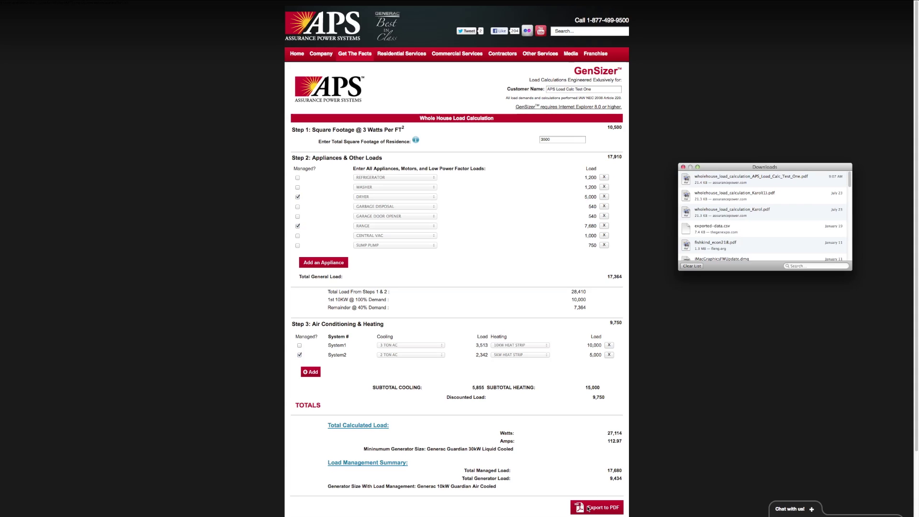
Step: Open the downloaded load calculation PDF in Preview and center its window
{"action": "double_click", "coordinate": [714, 182]}
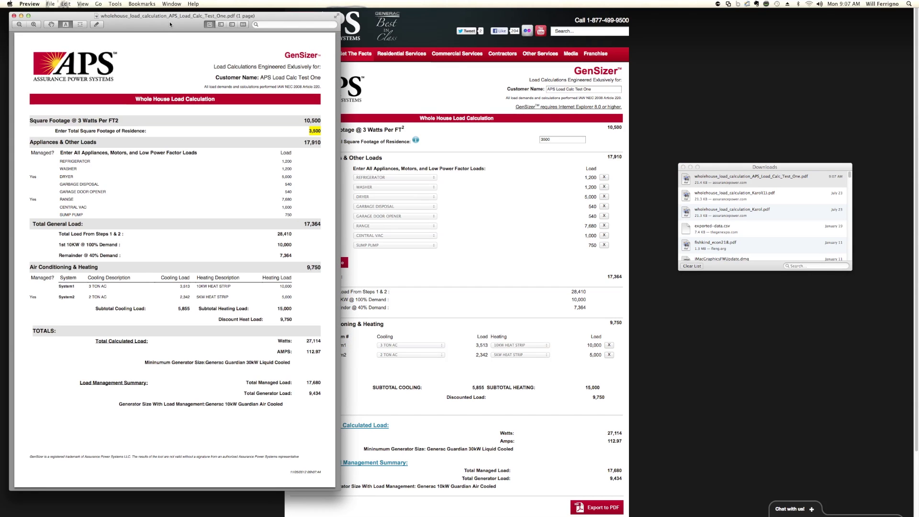
{"action": "left_click_drag", "start_coordinate": [170, 21], "coordinate": [383, 44]}
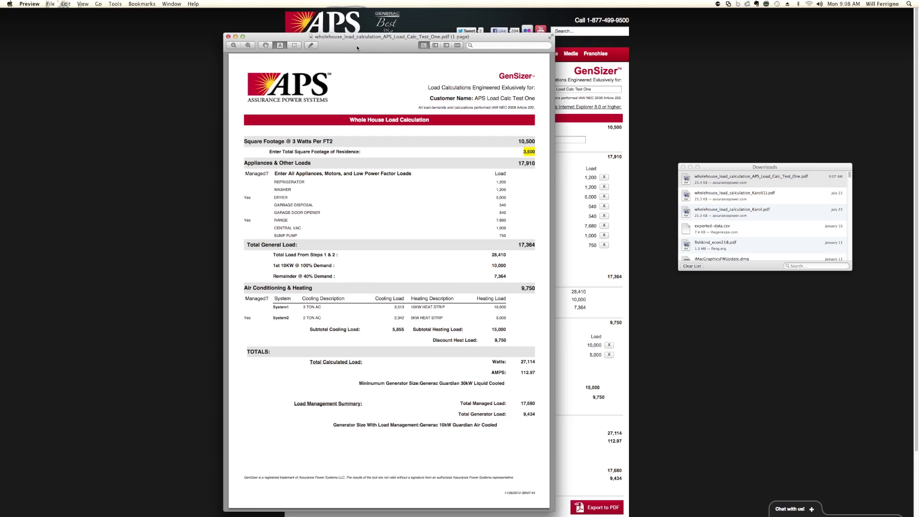
{"action": "left_click_drag", "start_coordinate": [361, 47], "coordinate": [428, 48]}
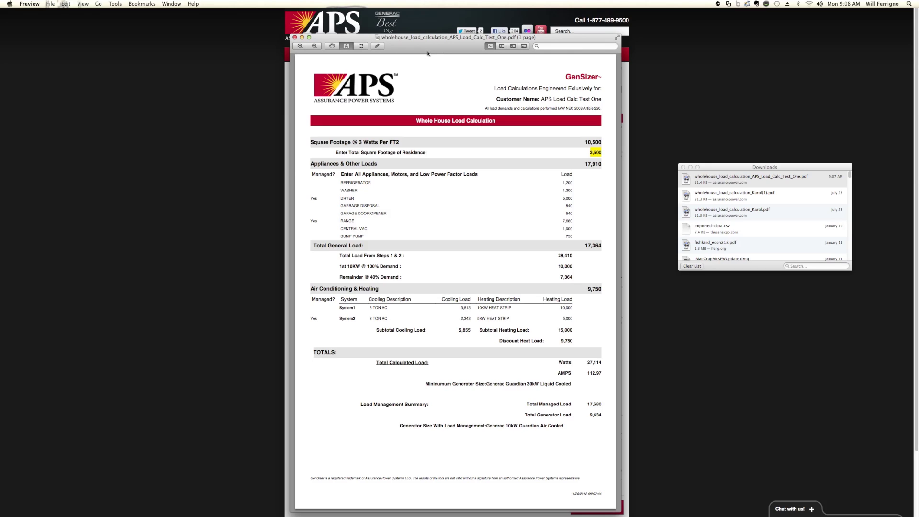